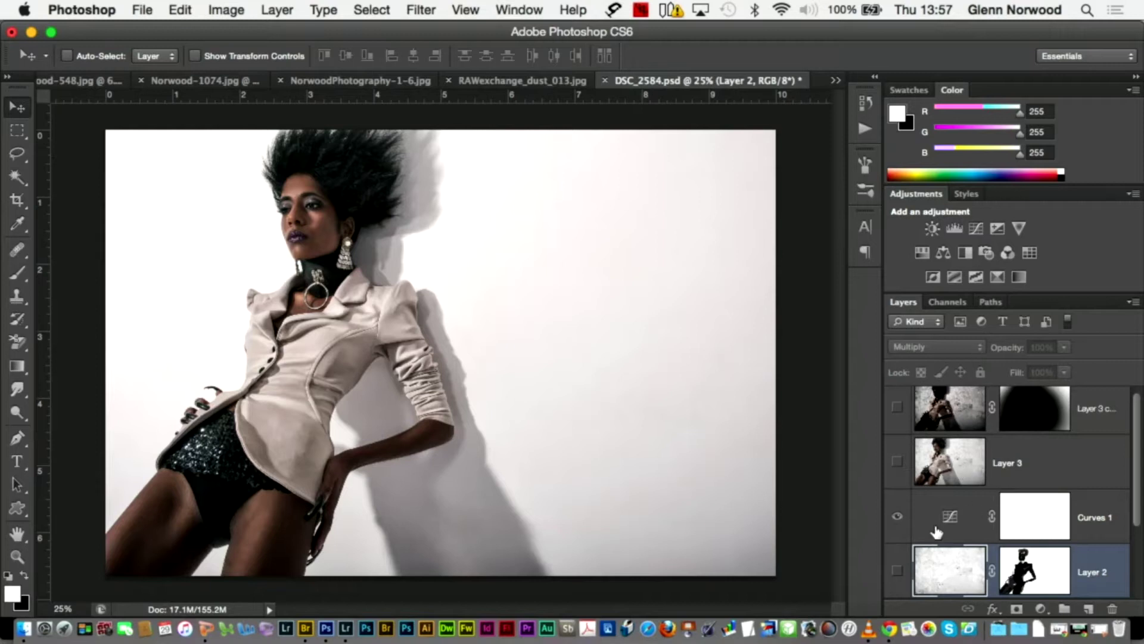
Step: Select Layer 3 while the texture layers stay hidden and Curves 1 visible
left_click(937, 477)
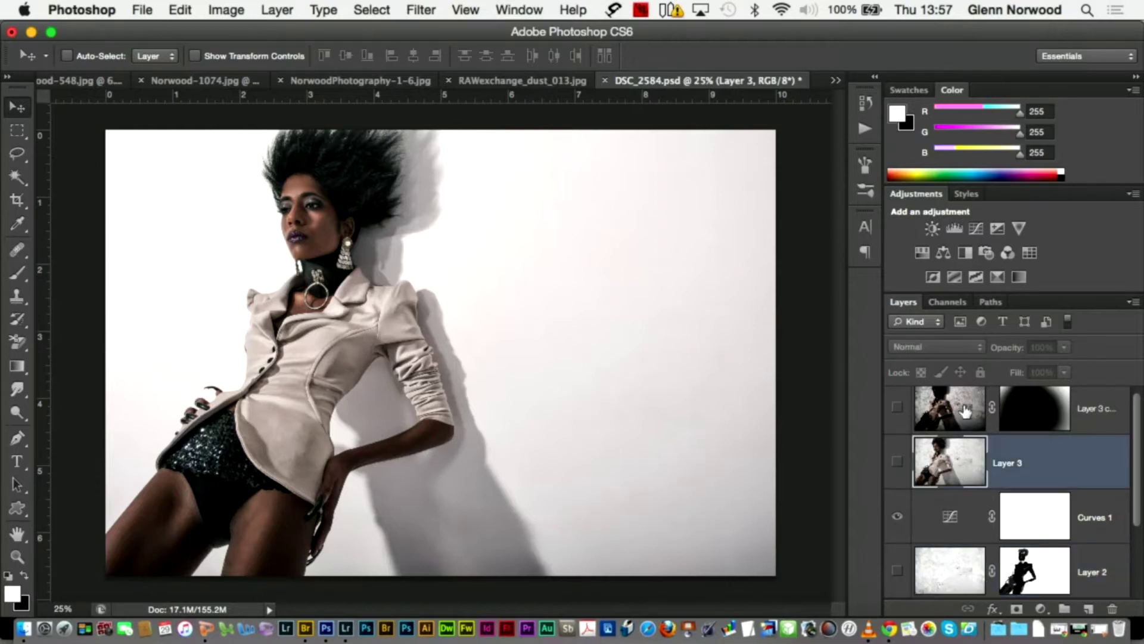
left_click(896, 462)
left_click(973, 348)
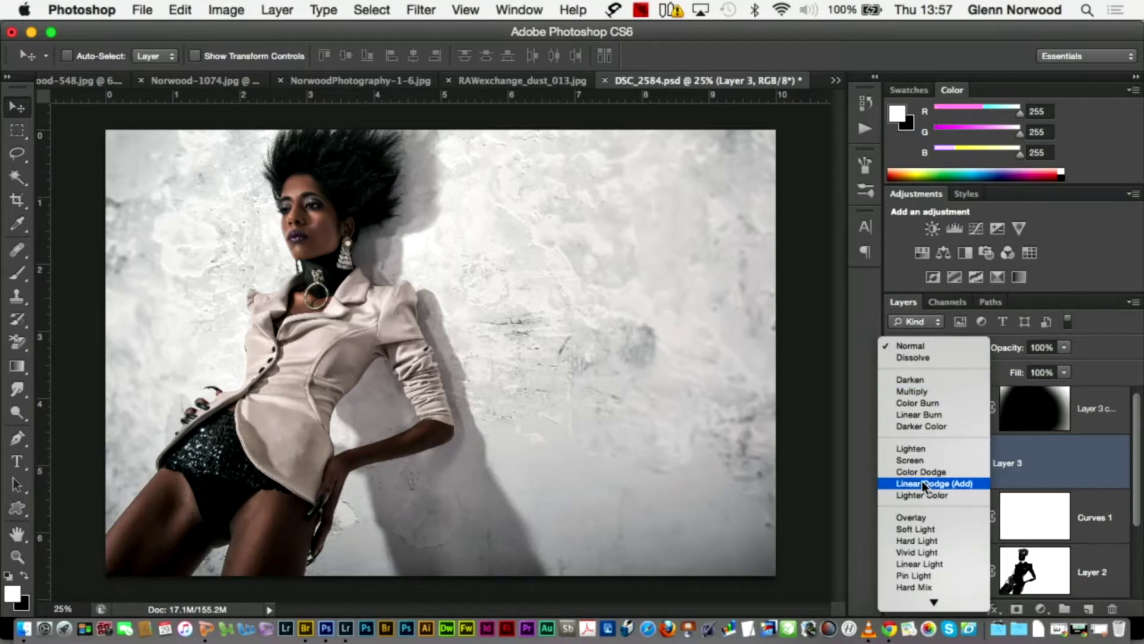
scroll(918, 590, "down", 1)
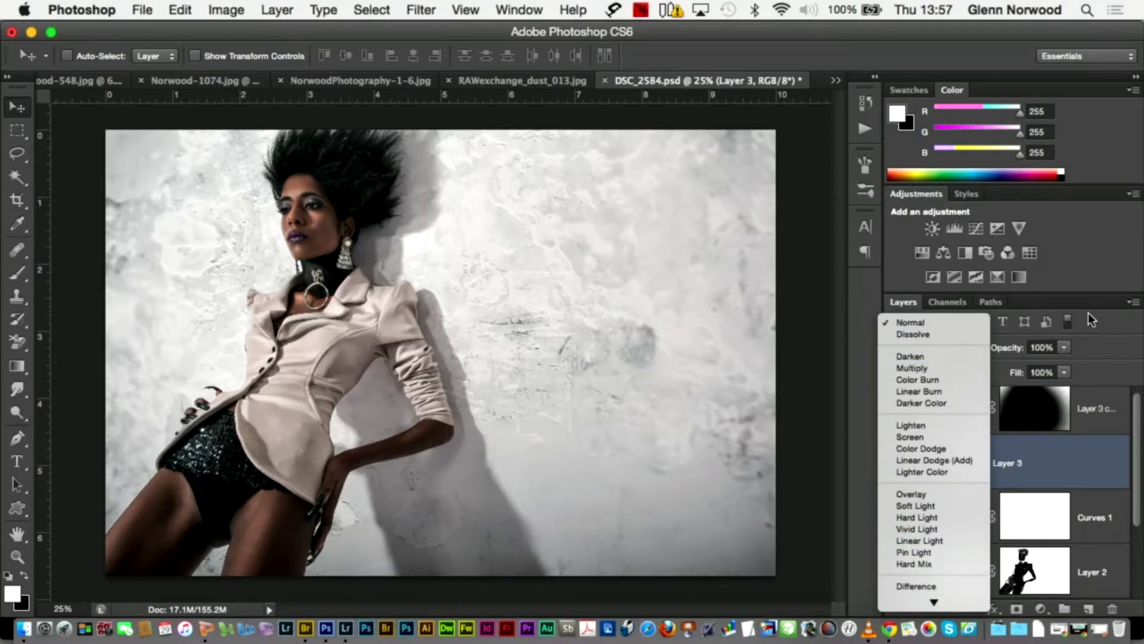
left_click(1085, 316)
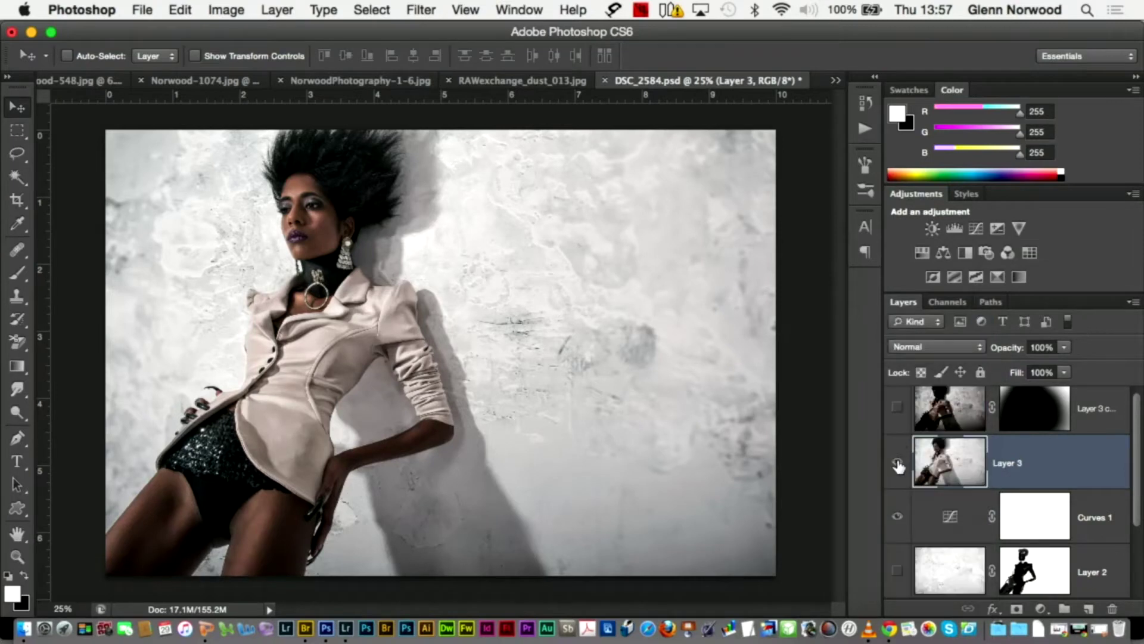
left_click(898, 464)
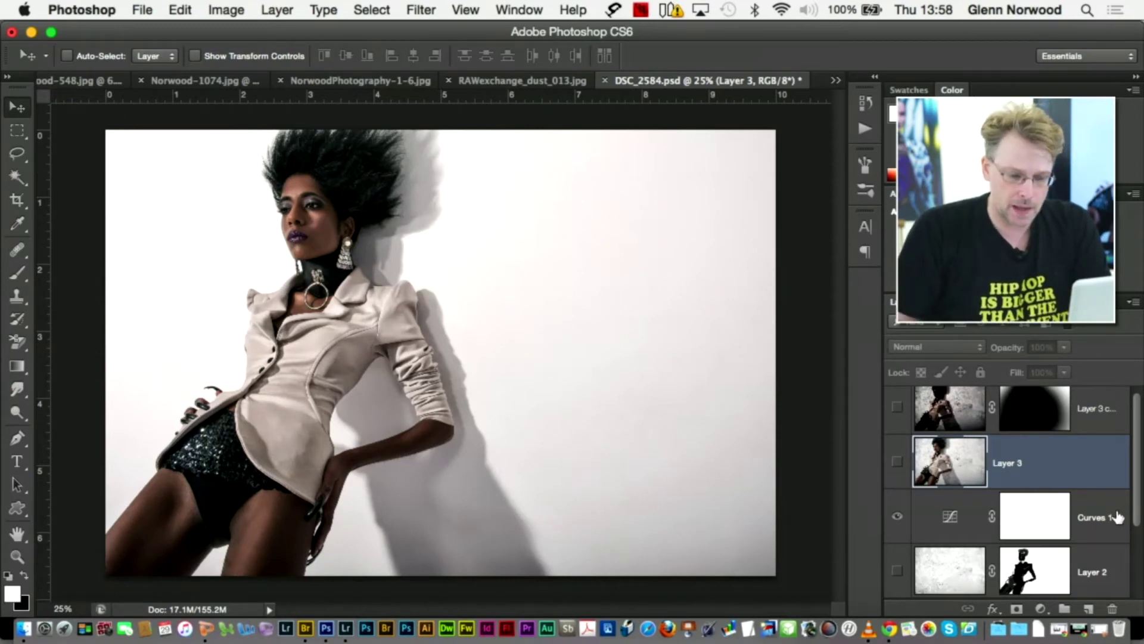
Step: Hide the Curves 1 adjustment and bring up the RAWexchange_dust_013.jpg texture document
left_click_drag(1137, 508, 1140, 589)
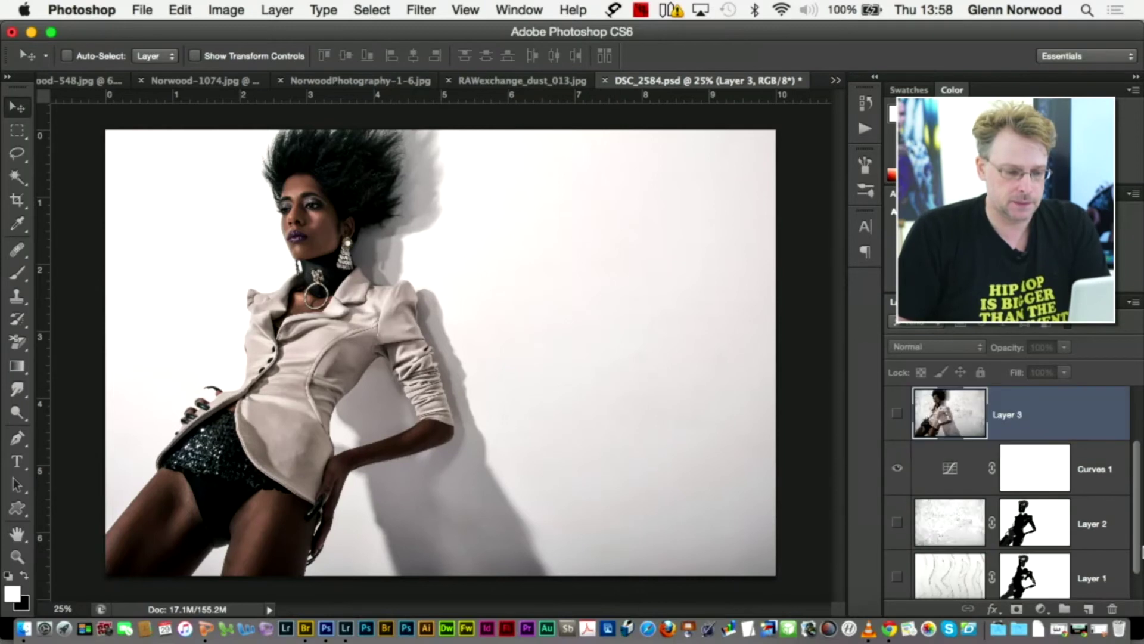
scroll(926, 484, "up", 2)
left_click(898, 468)
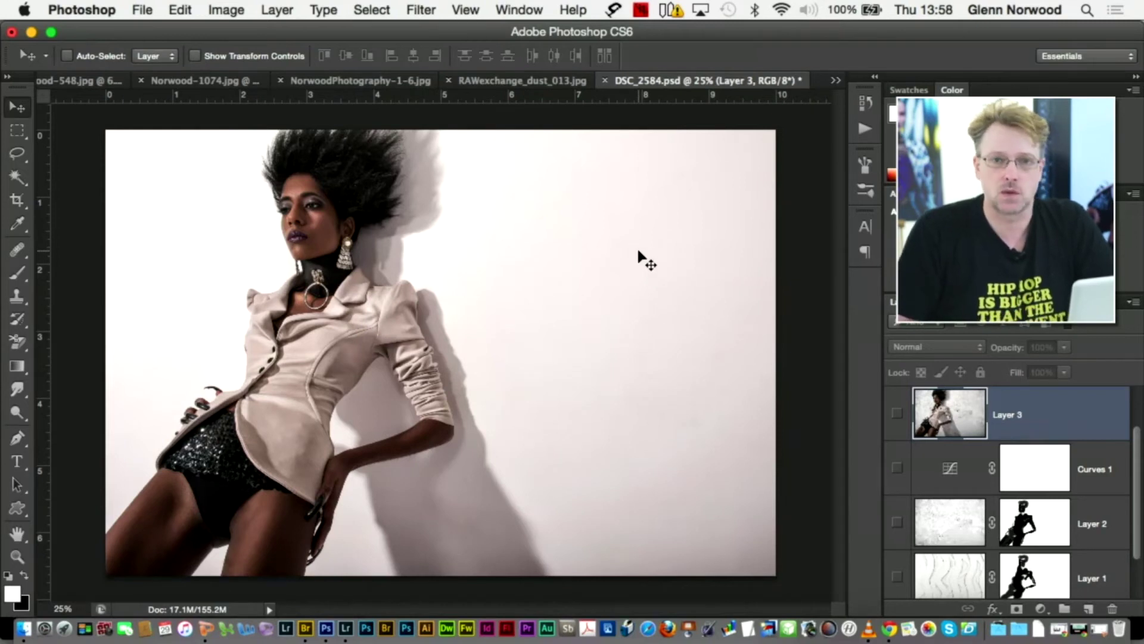
left_click(478, 76)
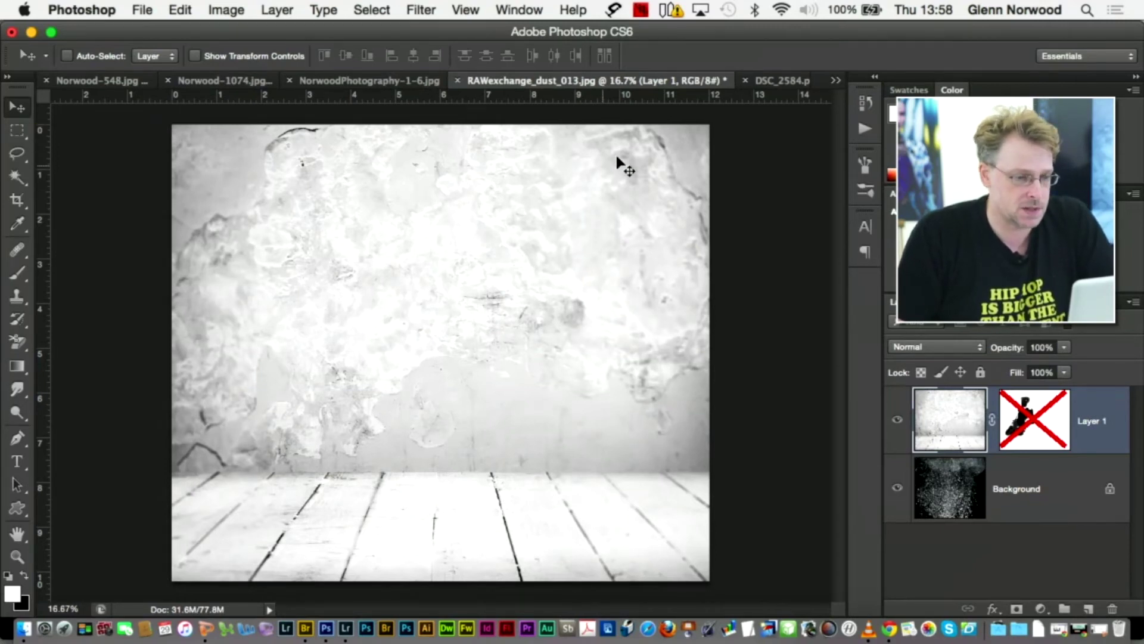
Step: Drag the plaster texture into the portrait as Layer 4, position it, and blend it in Multiply
left_click_drag(618, 163, 685, 182)
left_click_drag(646, 242, 637, 278)
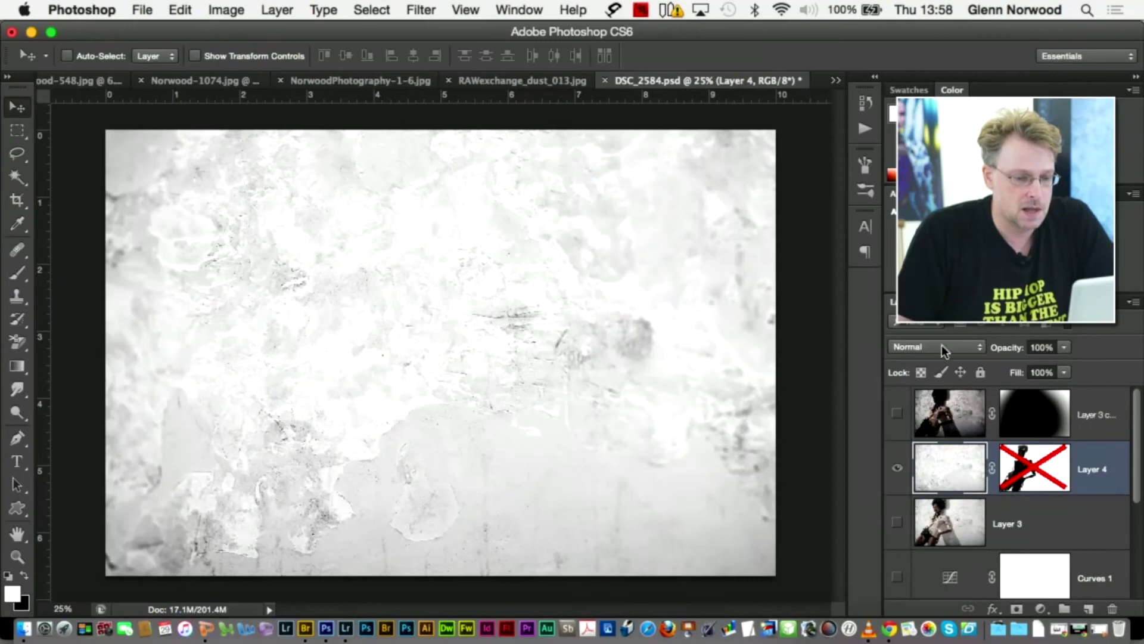
left_click(980, 349)
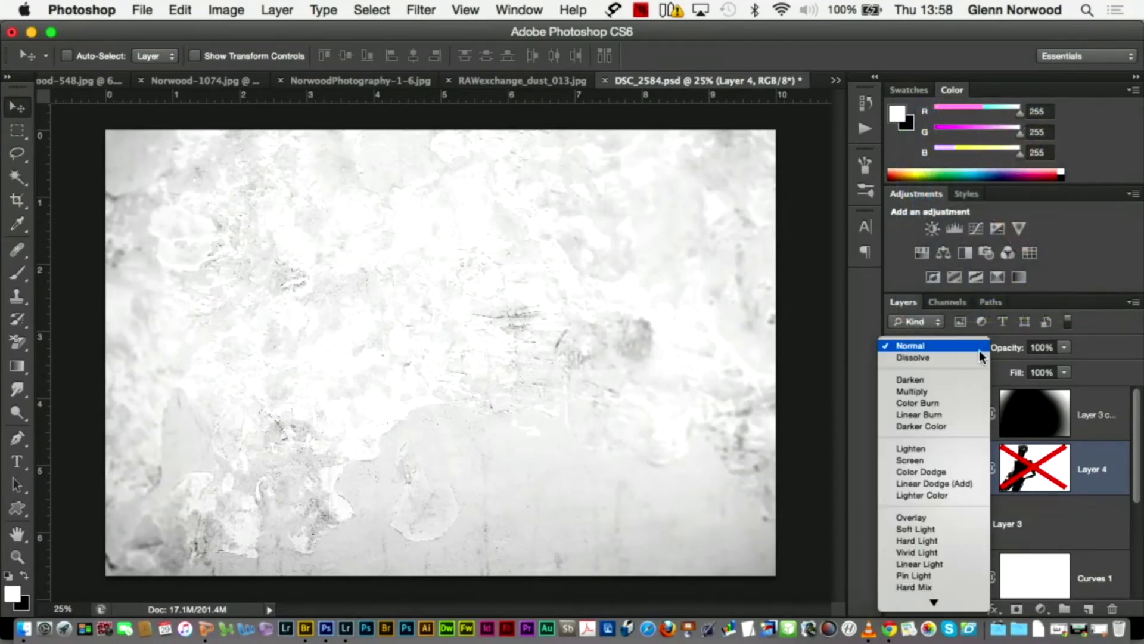
left_click(964, 388)
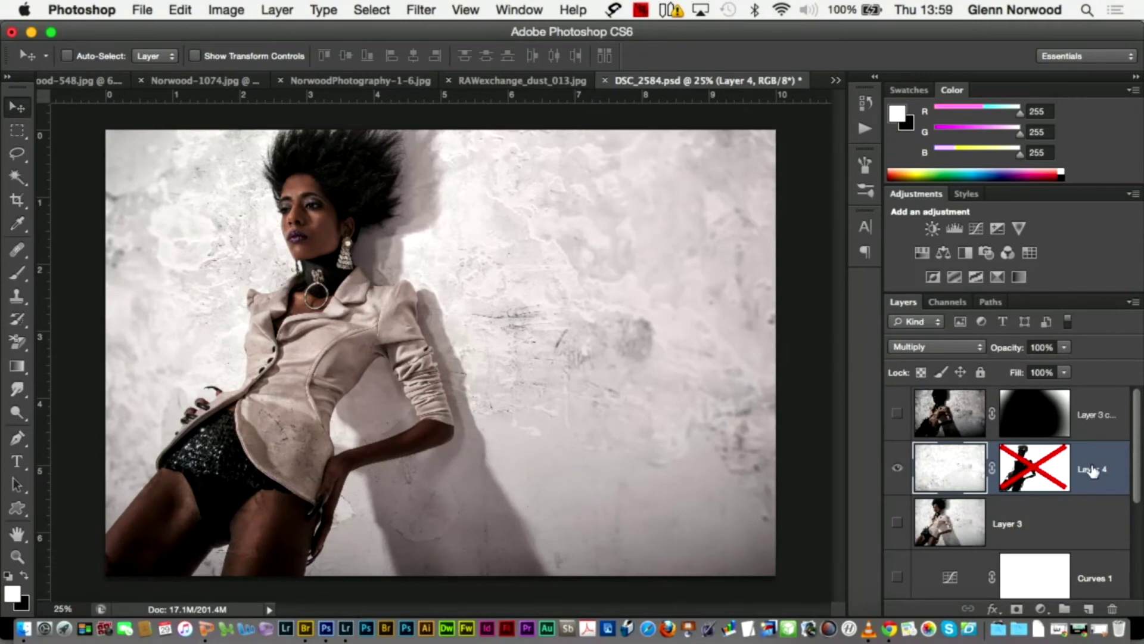
Step: Re-enable and then delete Layer 4's layer mask, zooming in around the model
left_click(1037, 466, "shift")
key("x")
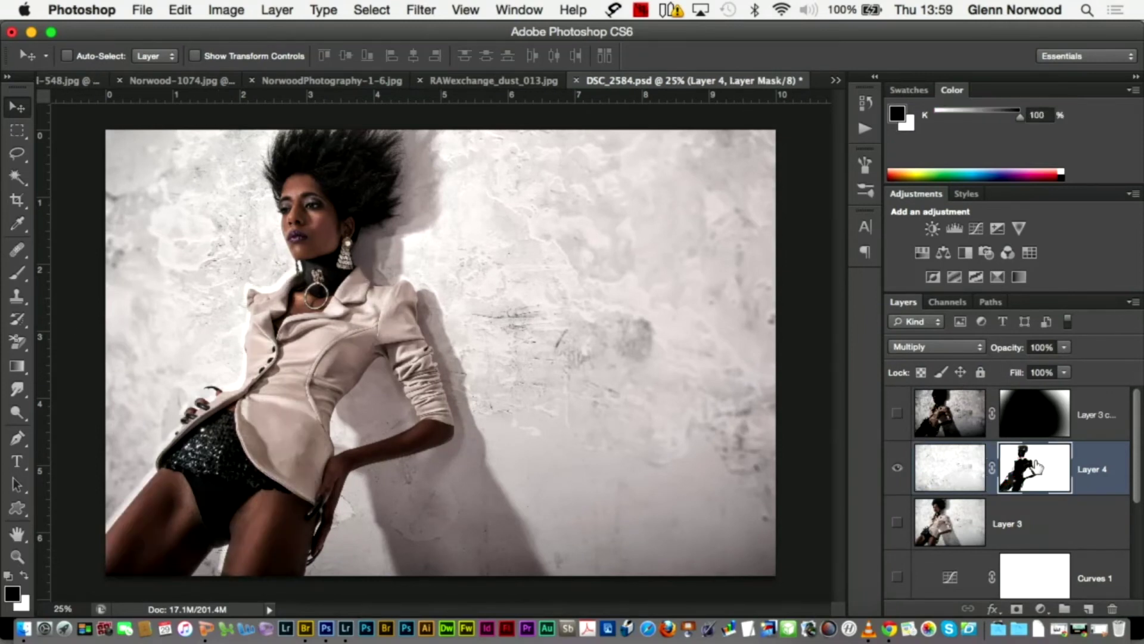
right_click(1055, 468)
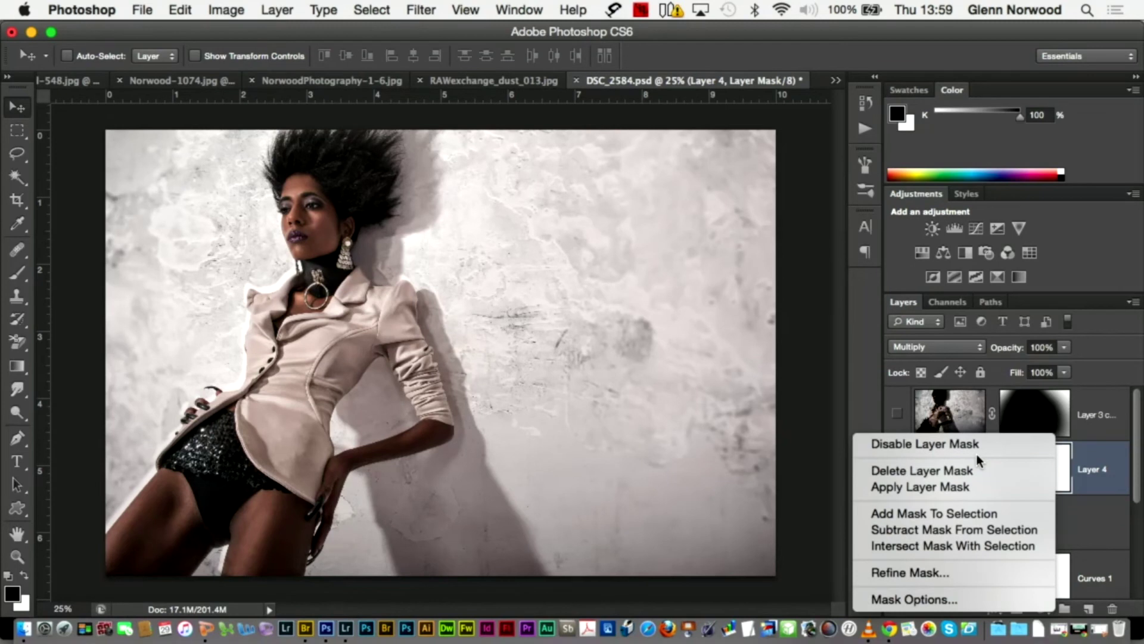
left_click(965, 471)
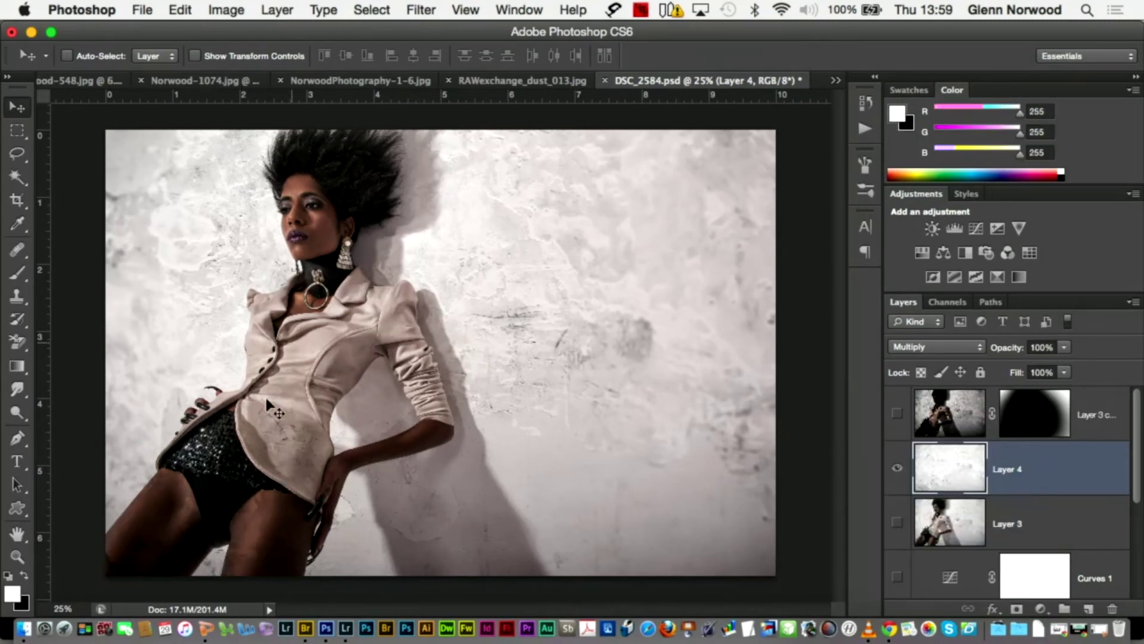
scroll(294, 423, "up", 1)
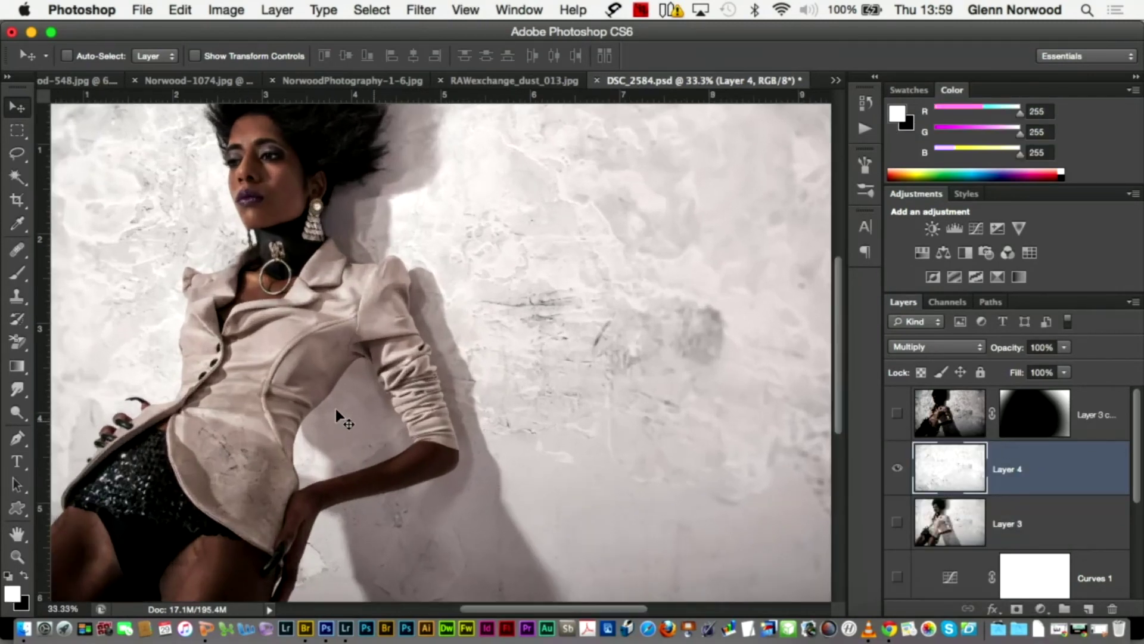
left_click_drag(340, 417, 529, 347)
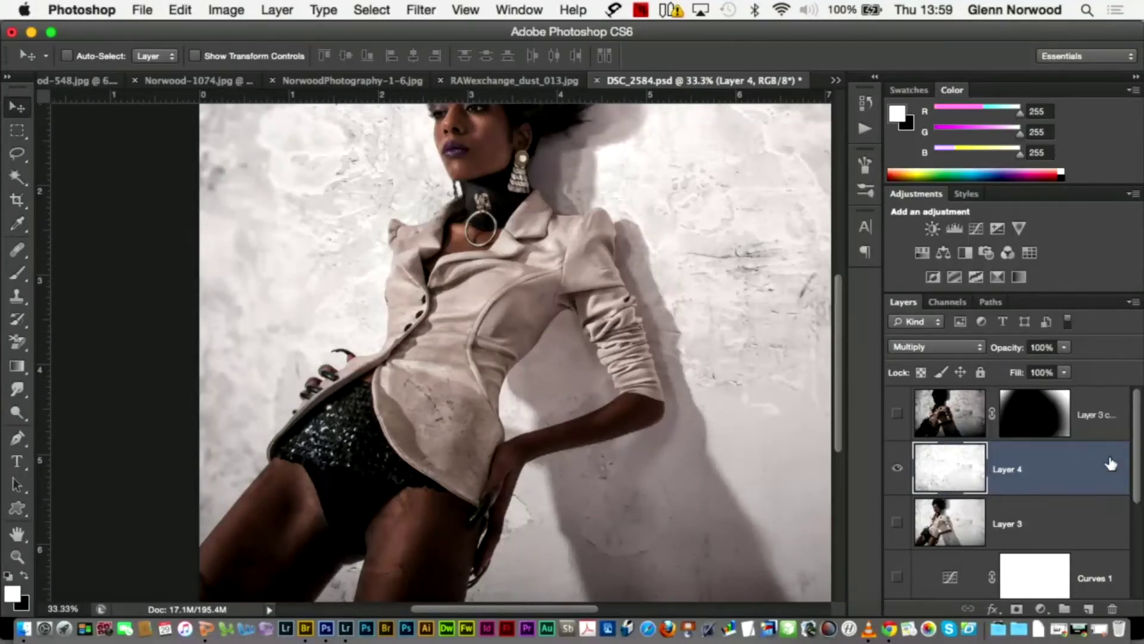
Step: Add a white mask to Layer 4 and paint black over the model's jacket, leg and shoulder
left_click(1014, 608)
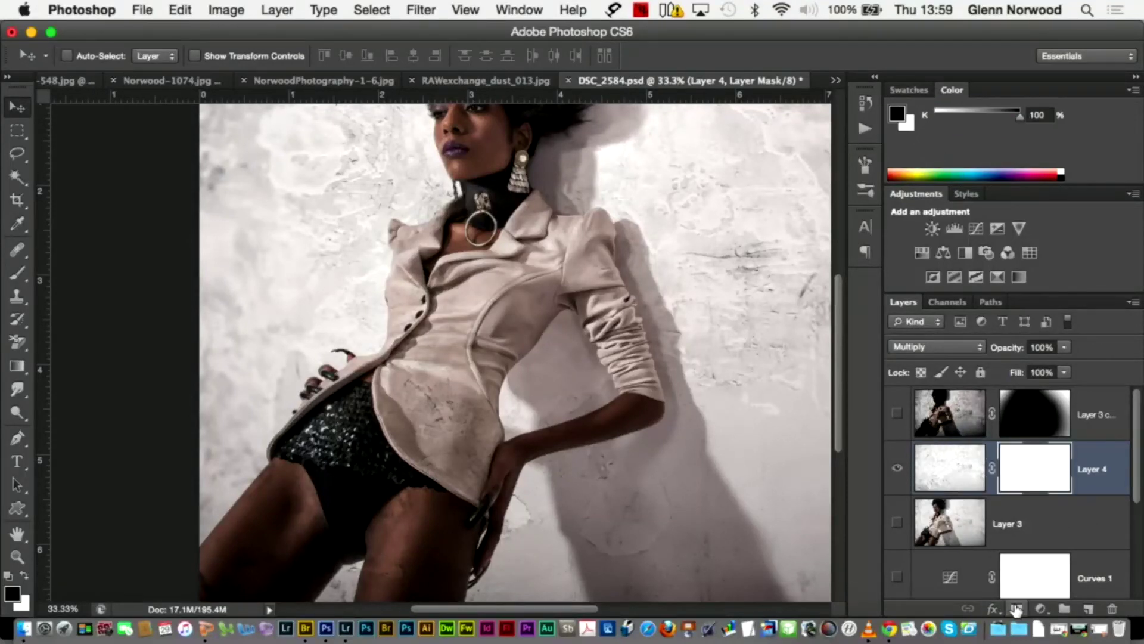
left_click(18, 273)
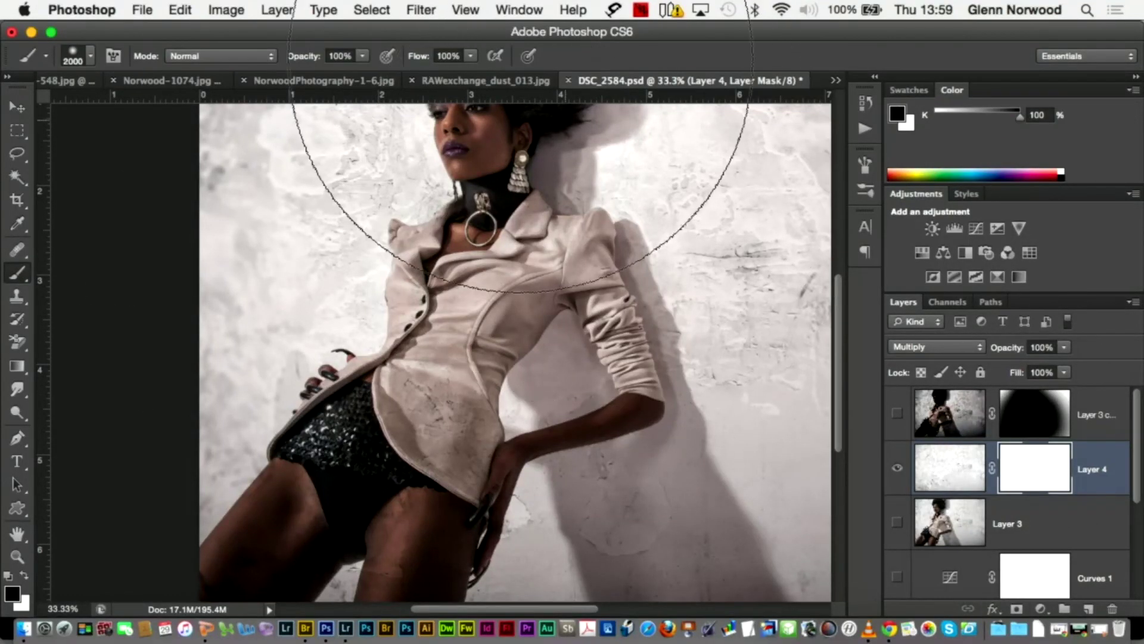
key("bracketleft")
key("bracketleft")
key("bracketleft")
key("bracketleft")
key("bracketleft")
key("bracketleft")
key("bracketleft")
key("bracketleft")
key("bracketleft")
key("bracketleft")
key("bracketleft")
key("bracketleft")
key("bracketleft")
key("bracketleft")
key("bracketleft")
key("bracketleft")
key("bracketleft")
key("bracketleft")
key("bracketleft")
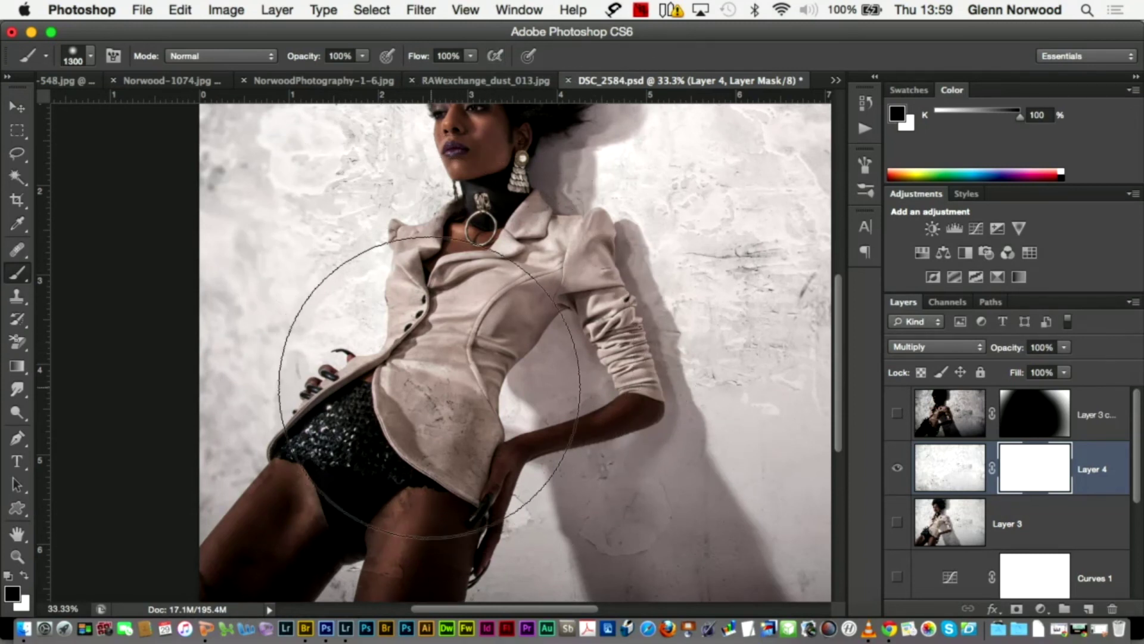
mouse_move(396, 415)
left_mouse_down()
mouse_move(444, 380)
mouse_move(442, 413)
mouse_move(464, 452)
mouse_move(463, 469)
mouse_move(399, 501)
mouse_move(386, 598)
mouse_move(416, 566)
mouse_move(276, 541)
mouse_move(302, 549)
mouse_move(306, 532)
mouse_move(476, 399)
mouse_move(435, 327)
mouse_move(432, 278)
mouse_move(419, 302)
mouse_move(502, 288)
mouse_move(589, 255)
mouse_move(580, 249)
mouse_move(569, 254)
mouse_move(639, 390)
mouse_move(522, 253)
mouse_move(531, 208)
left_mouse_up()
key("[")
key("[")
key("[")
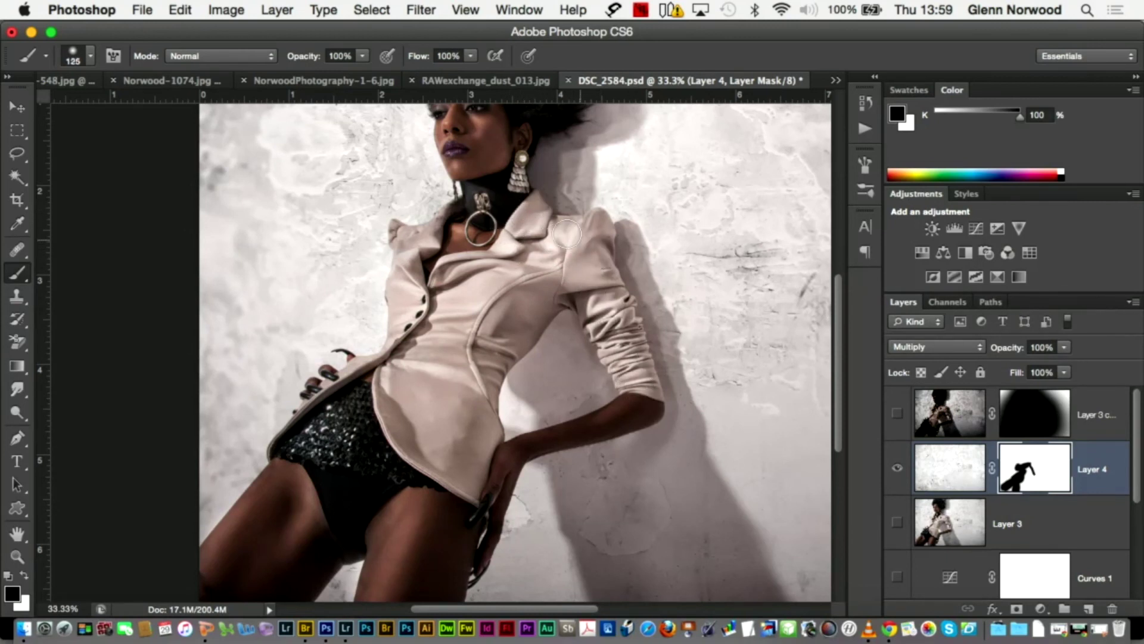
key("[")
key("[")
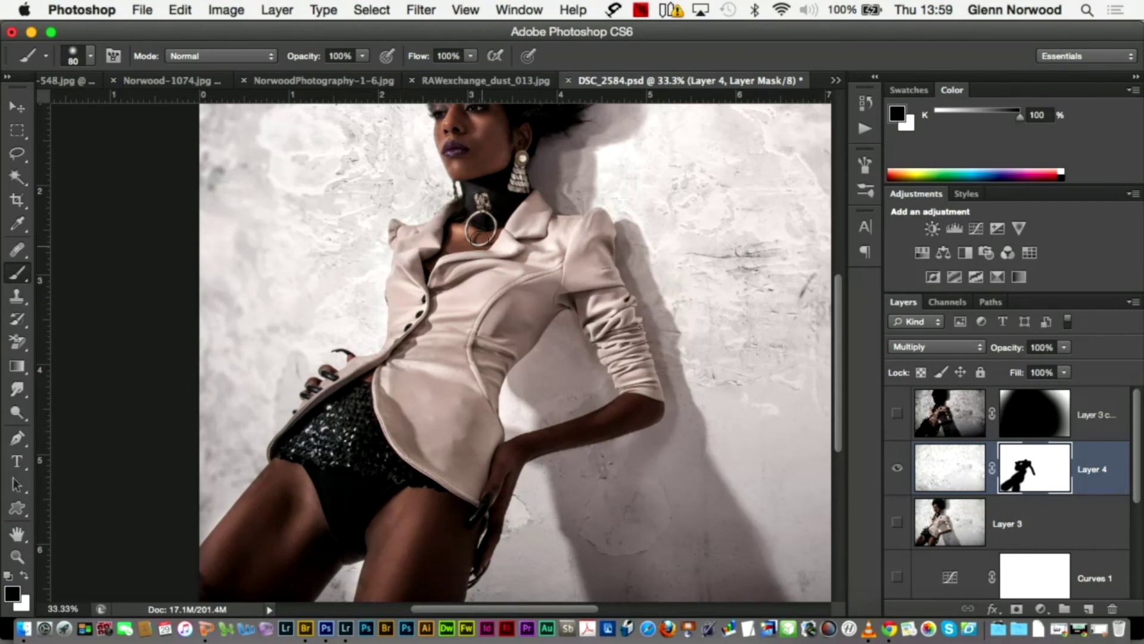
scroll(411, 253, "up", 3)
key("[")
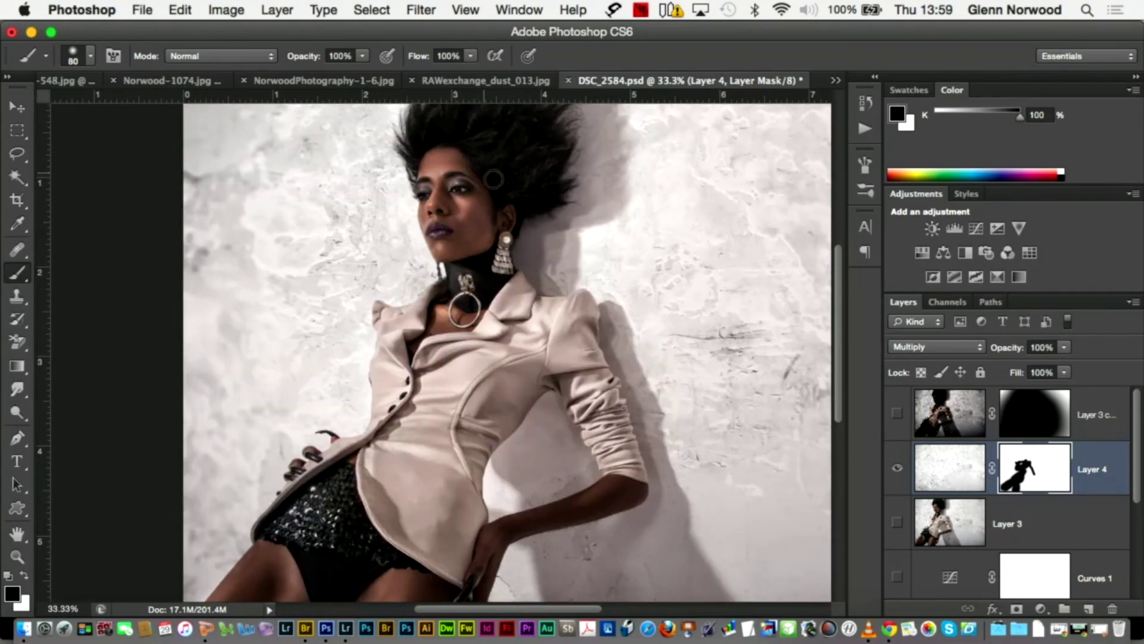
key("super+minus")
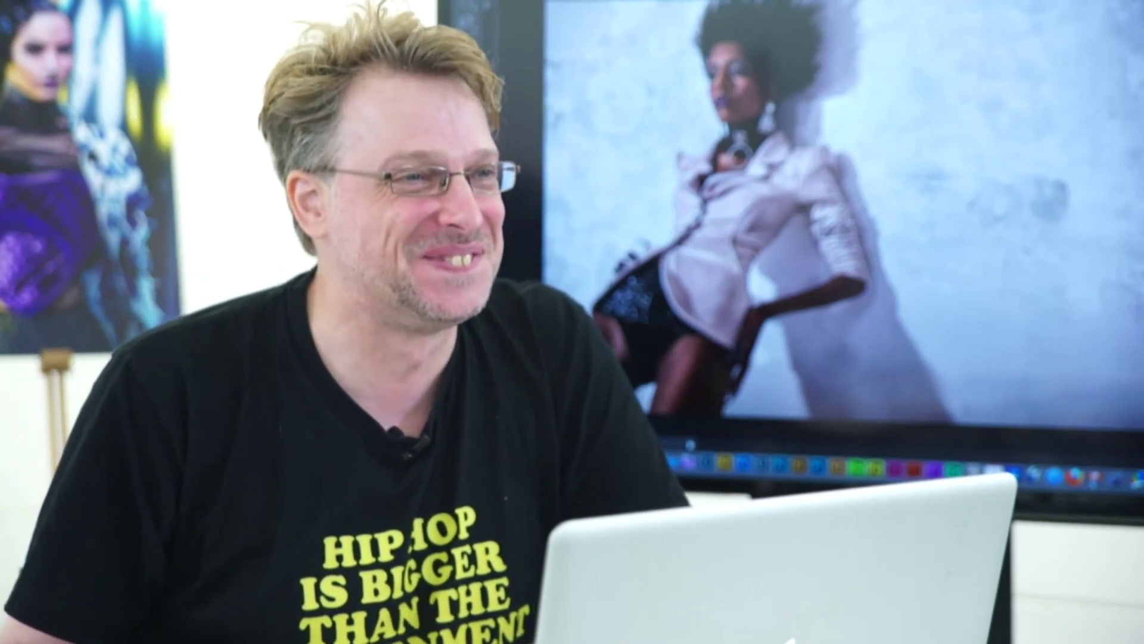
Step: Close the portrait document without saving changes
key("ctrl+w")
key("n")
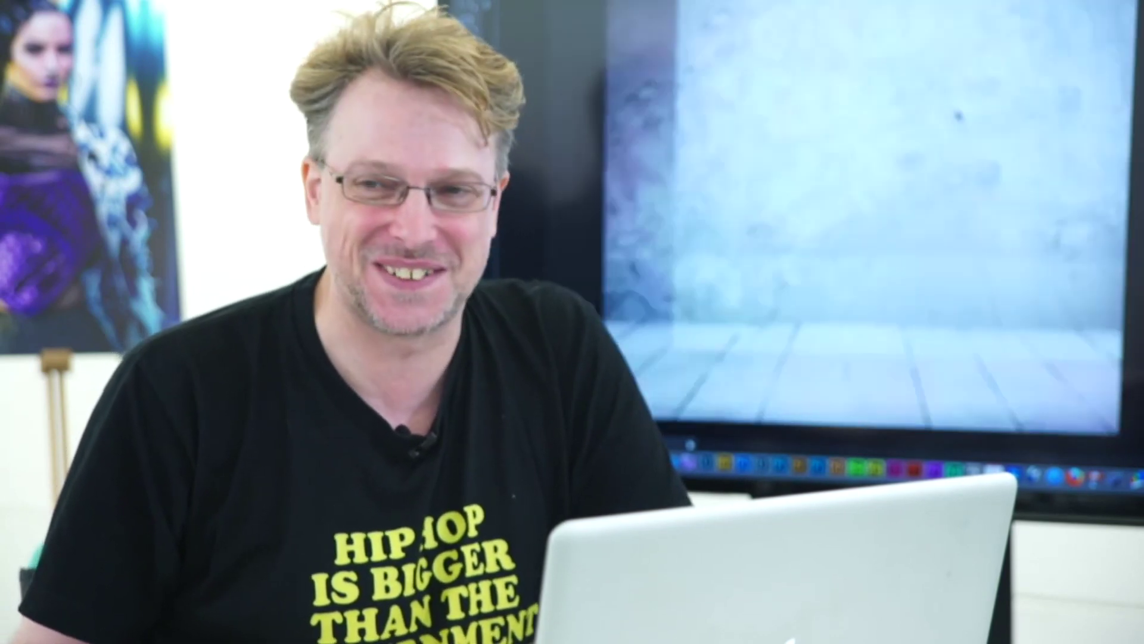